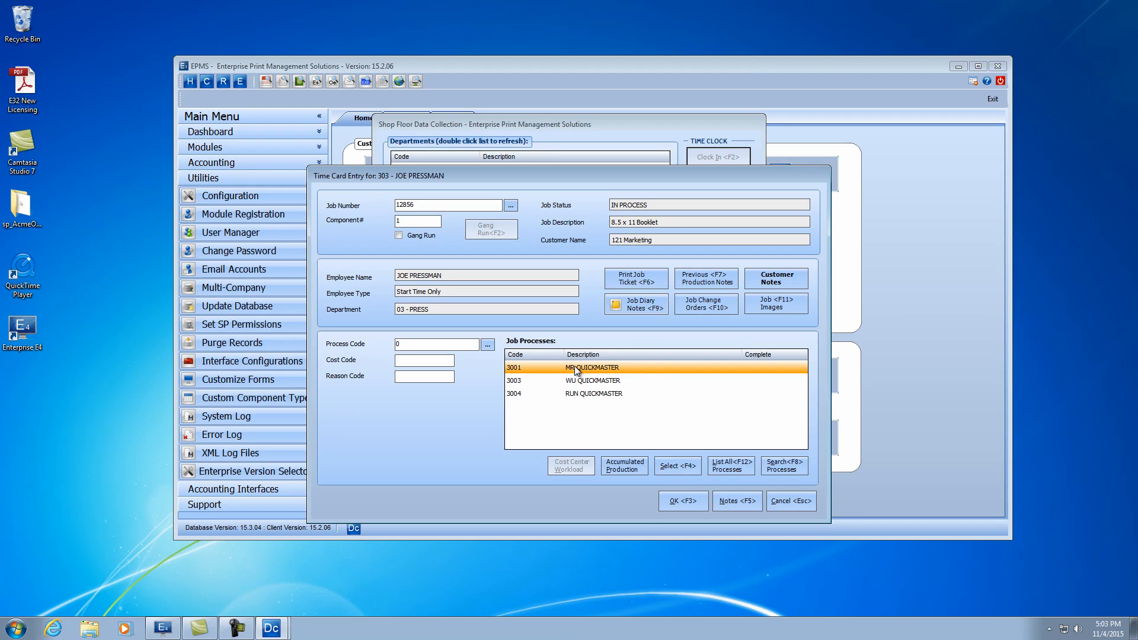
- Log a production entry on job 12856 for process 3001 MR QUICKMASTER with cost code 1 Normal Work, and save it
{"action": "double_click", "coordinate": [575, 372]}
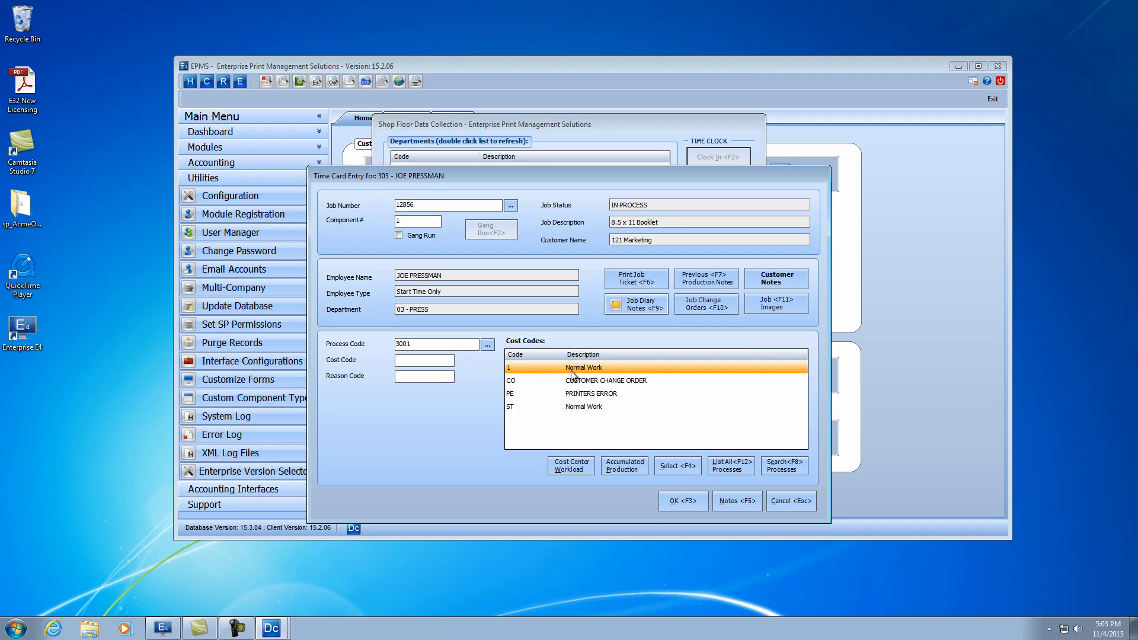
{"action": "double_click", "coordinate": [571, 371]}
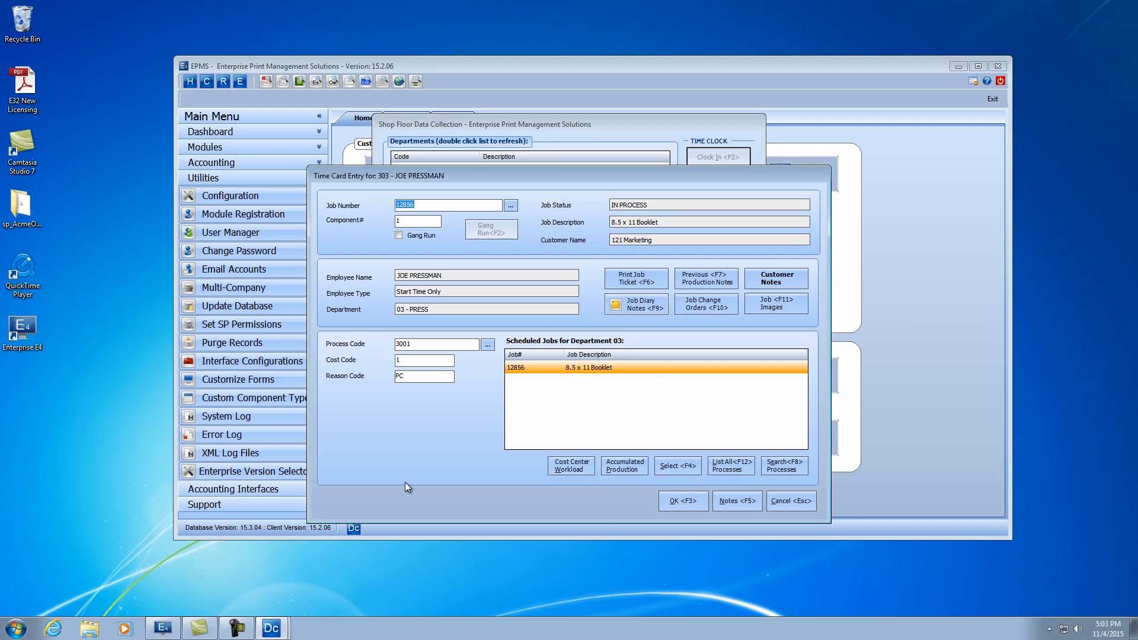
{"action": "key", "text": "F3"}
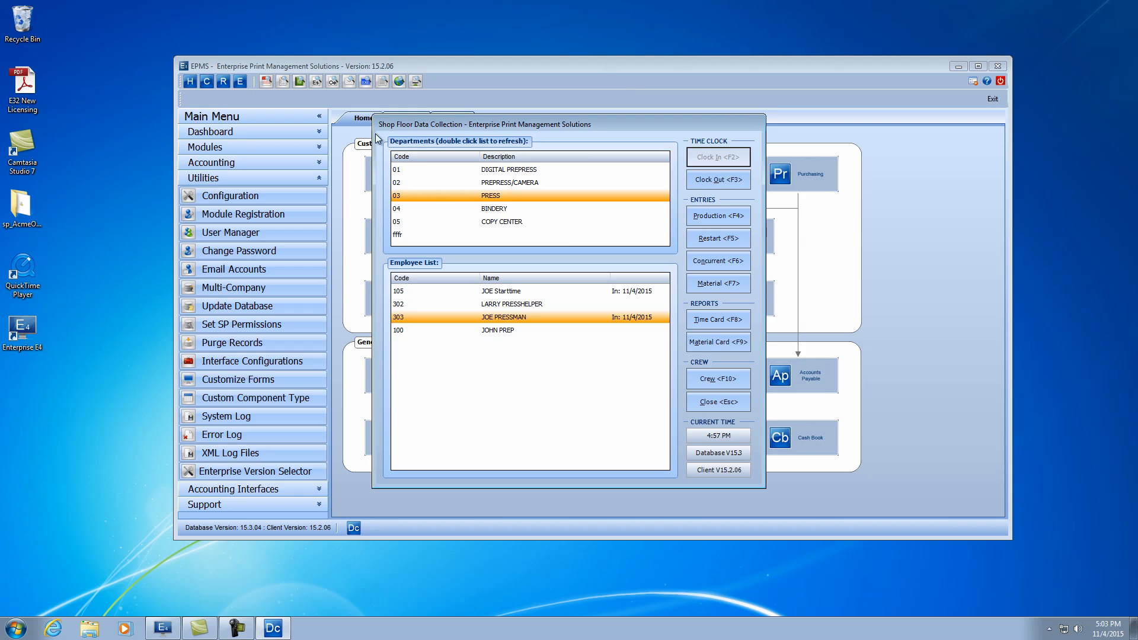
- Start a new production entry, completing the previous transaction as PC Process Complete, reusing it, and declining material entry
{"action": "left_click", "coordinate": [717, 218]}
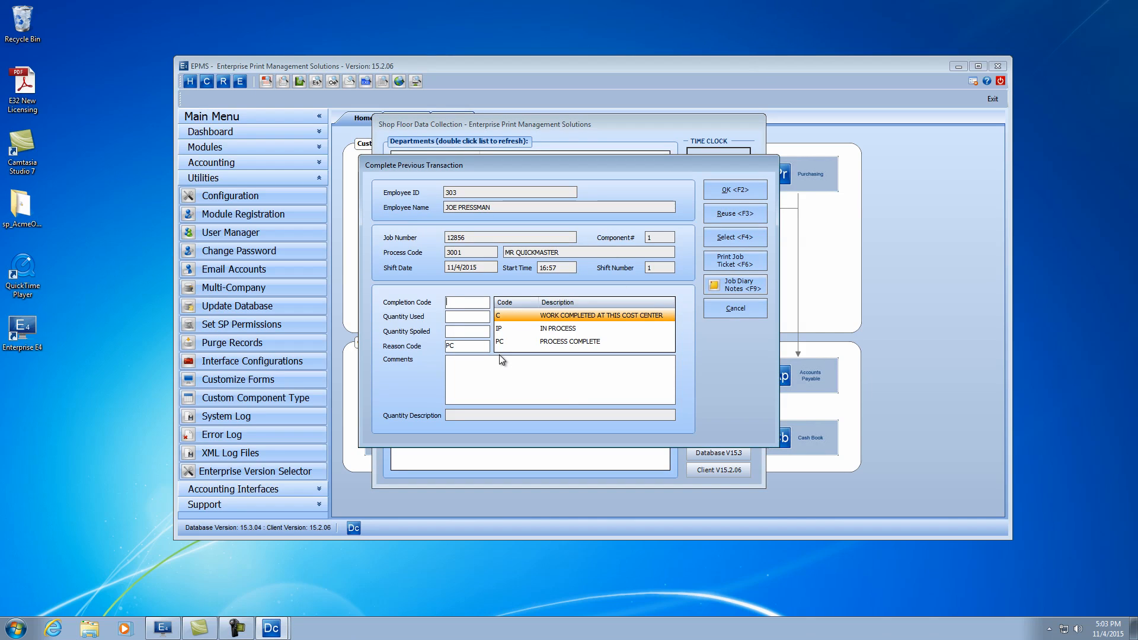
{"action": "double_click", "coordinate": [551, 342]}
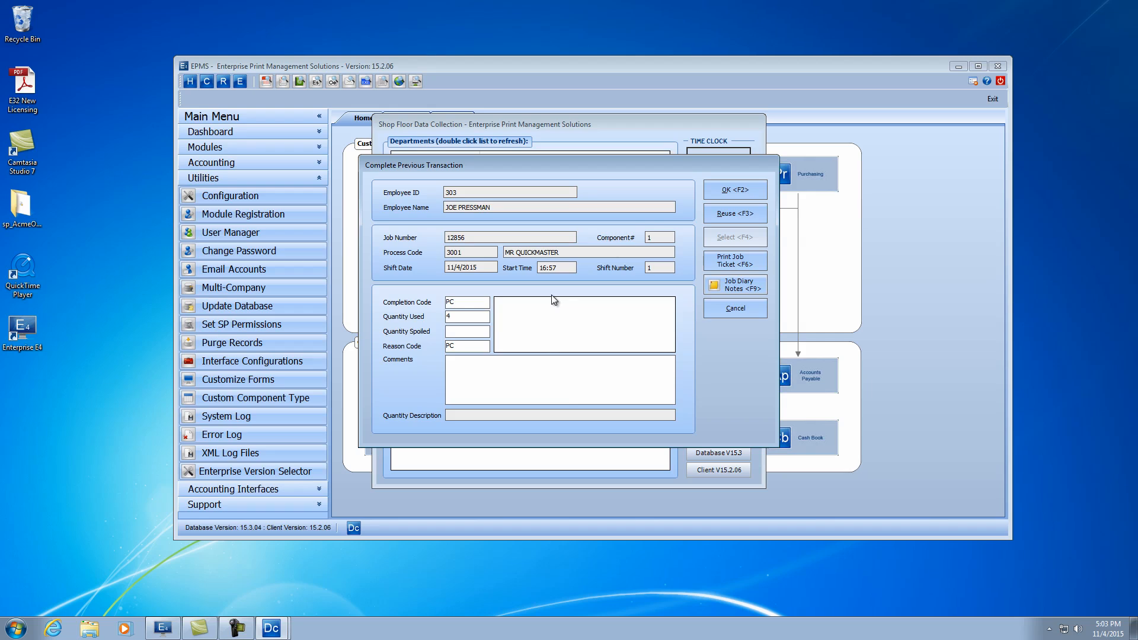
{"action": "left_click", "coordinate": [727, 215]}
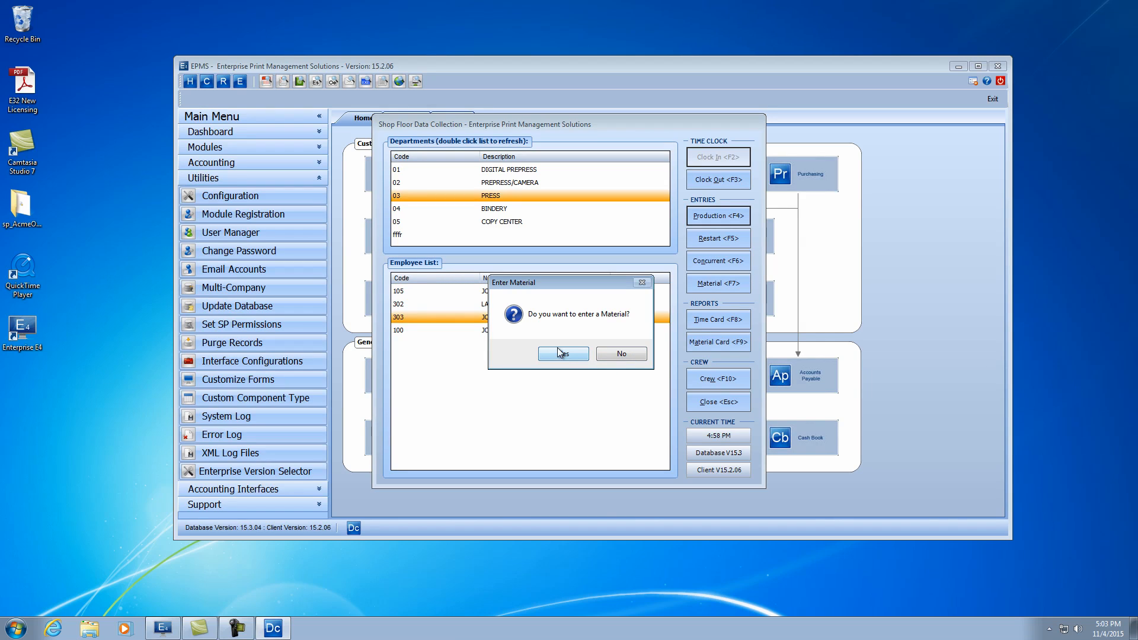
{"action": "left_click", "coordinate": [621, 353]}
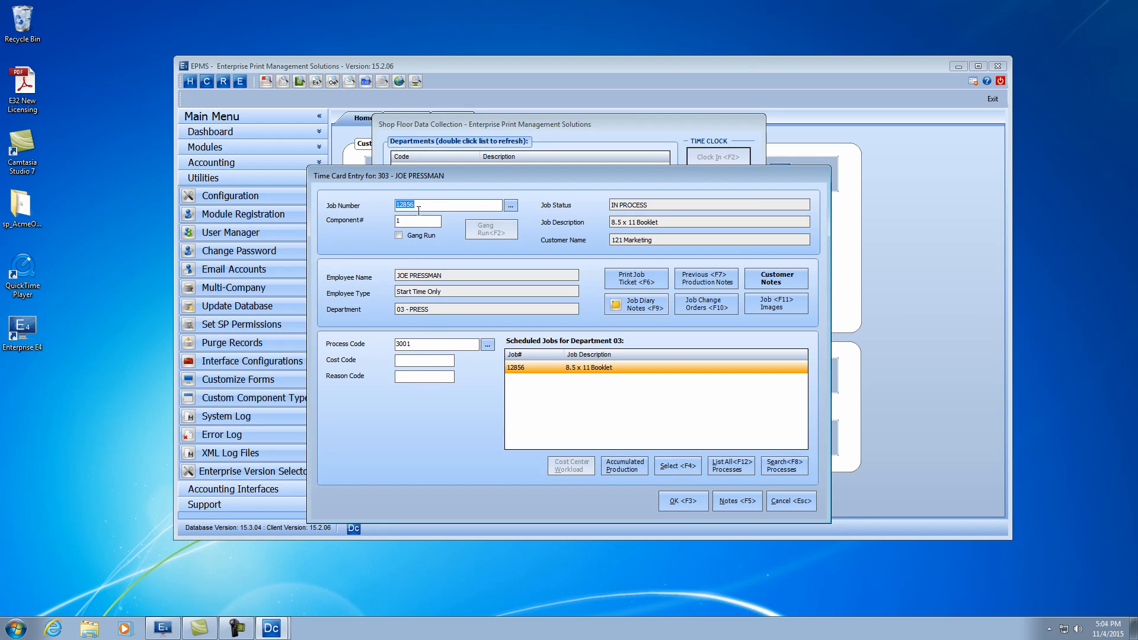
- Set the process to 3004 RUN QUICKMASTER with cost code 1 Normal Work and save the time card entry
{"action": "left_click", "coordinate": [415, 346]}
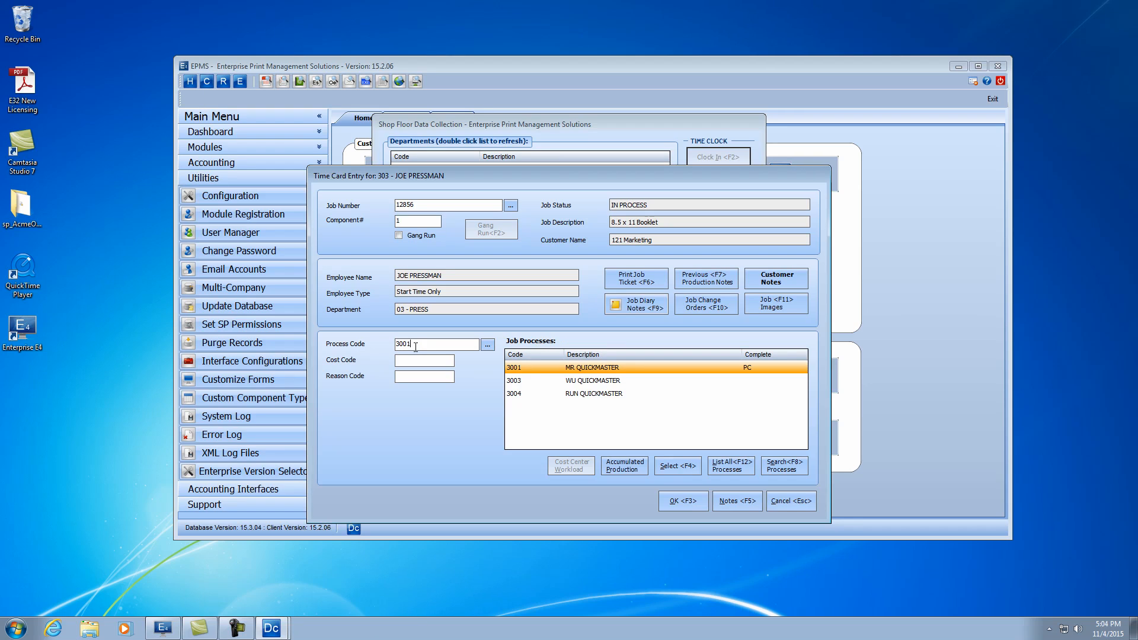
{"action": "double_click", "coordinate": [593, 393]}
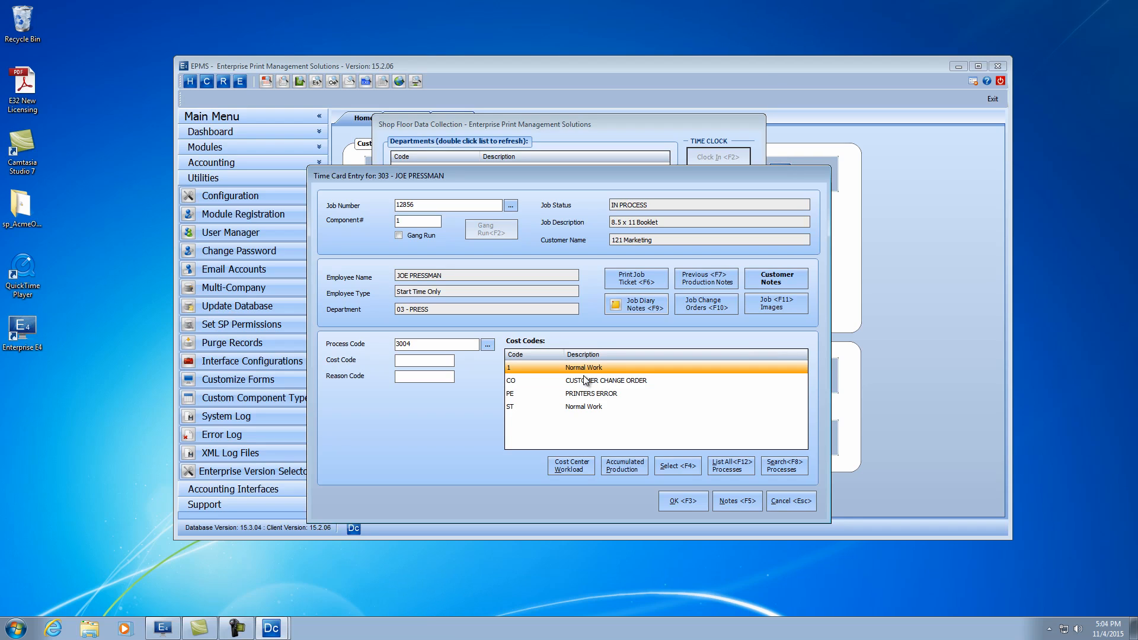
{"action": "double_click", "coordinate": [581, 368]}
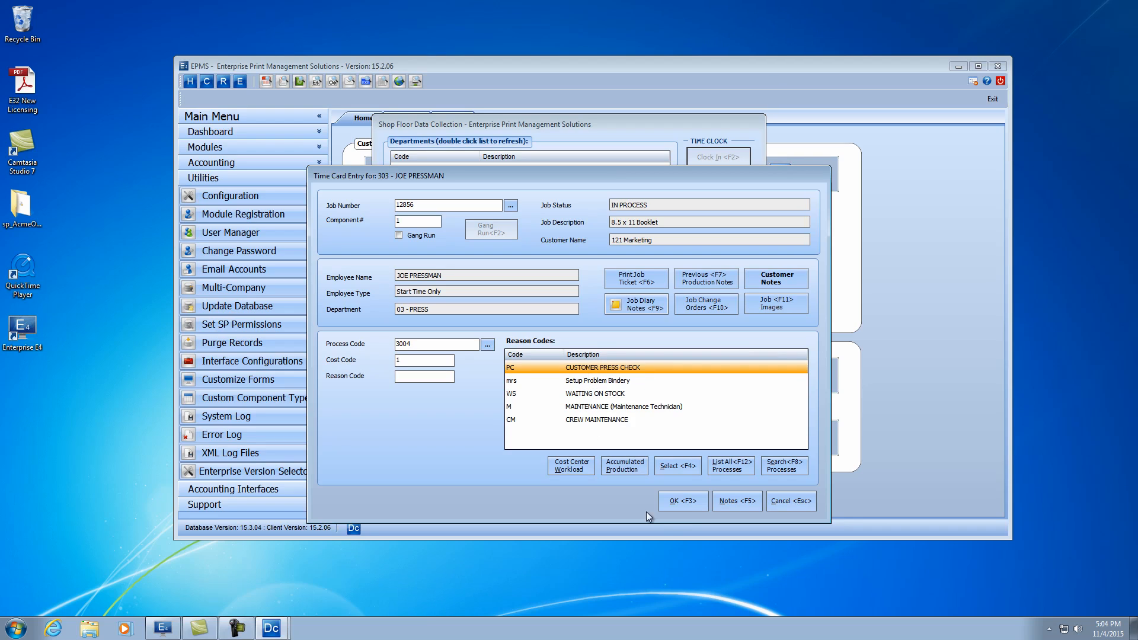
{"action": "left_click", "coordinate": [682, 501]}
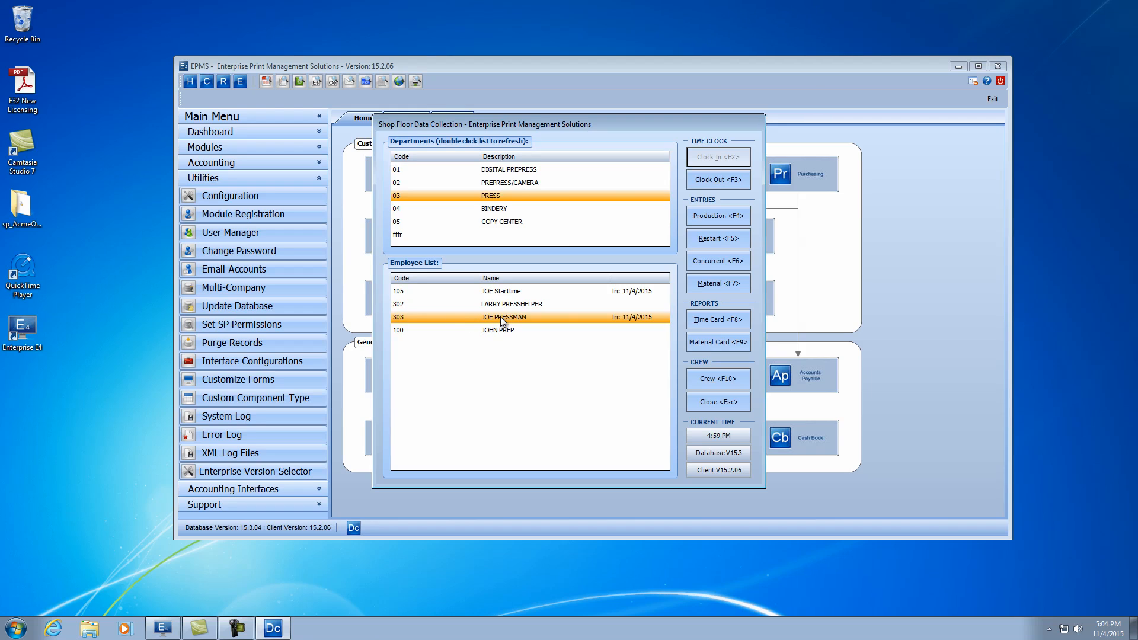
- Open Restart Production Entry, pick the press employee, and restart their 3004 RUN QUICKMASTER entry
{"action": "left_click", "coordinate": [711, 239]}
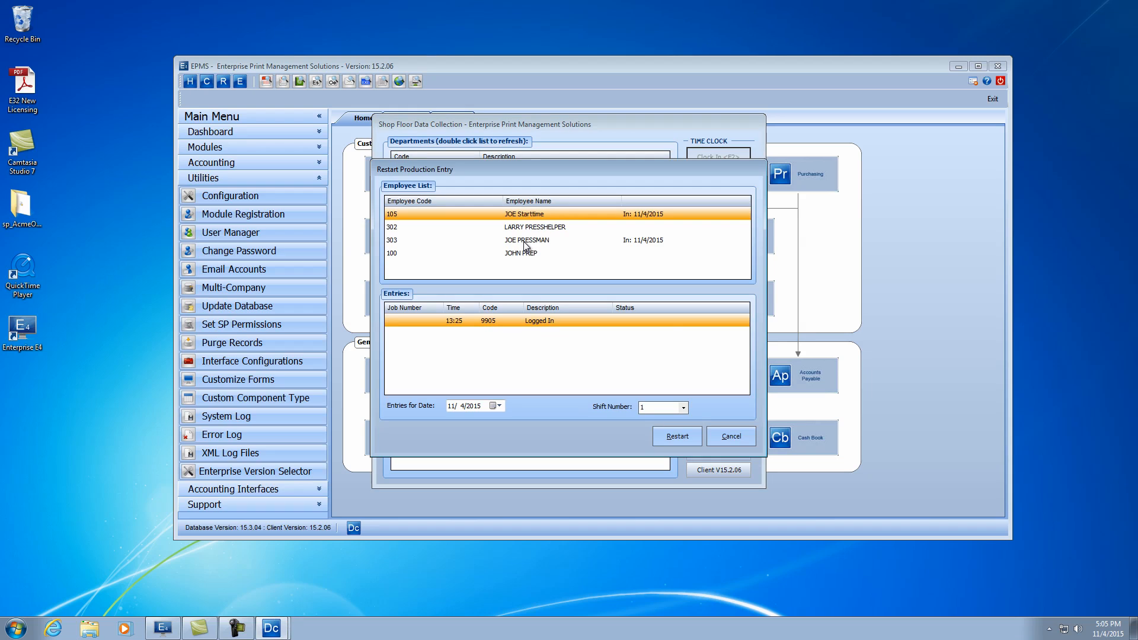
{"action": "left_click", "coordinate": [524, 240]}
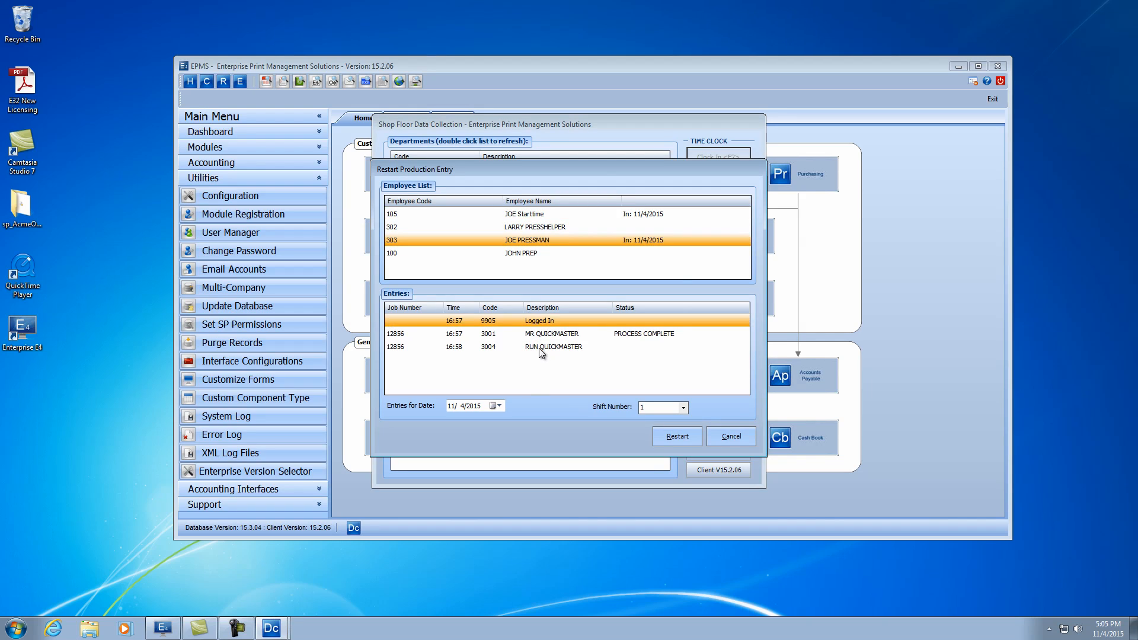
{"action": "left_click", "coordinate": [394, 349]}
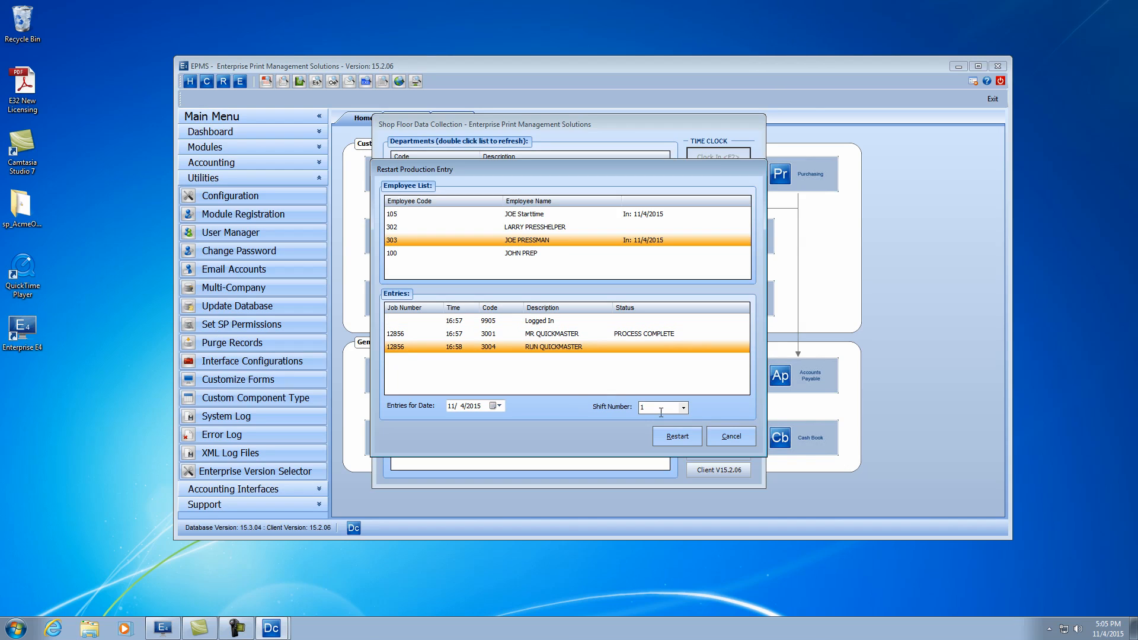
{"action": "left_click", "coordinate": [677, 438]}
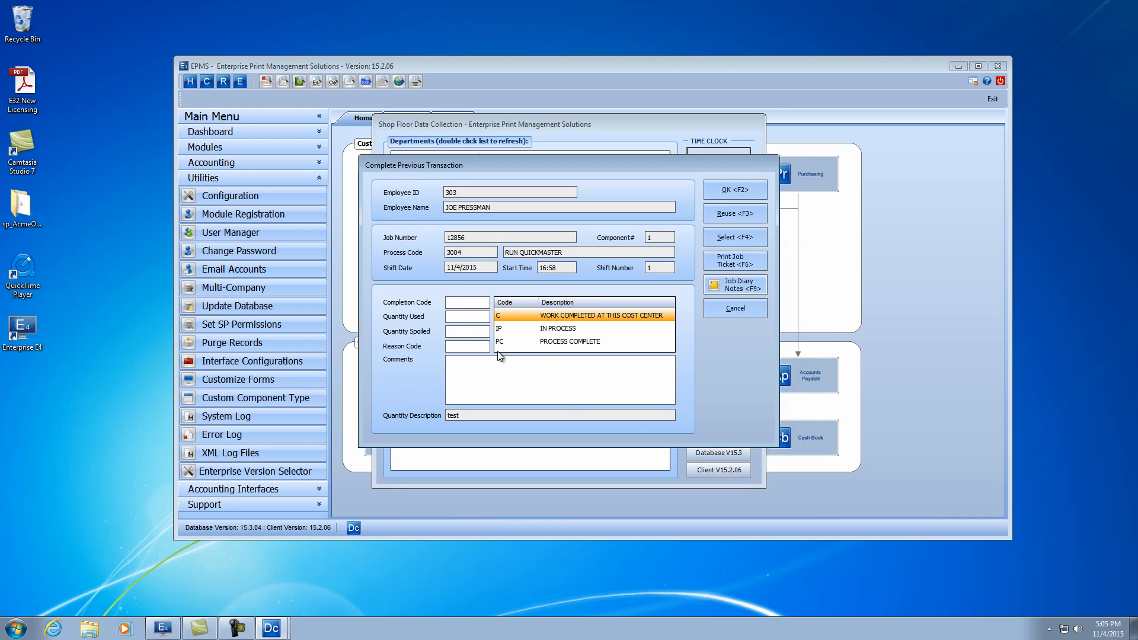
- Complete the previous transaction with completion code IP In Process and decline entering material
{"action": "left_click", "coordinate": [556, 329]}
{"action": "double_click", "coordinate": [554, 328]}
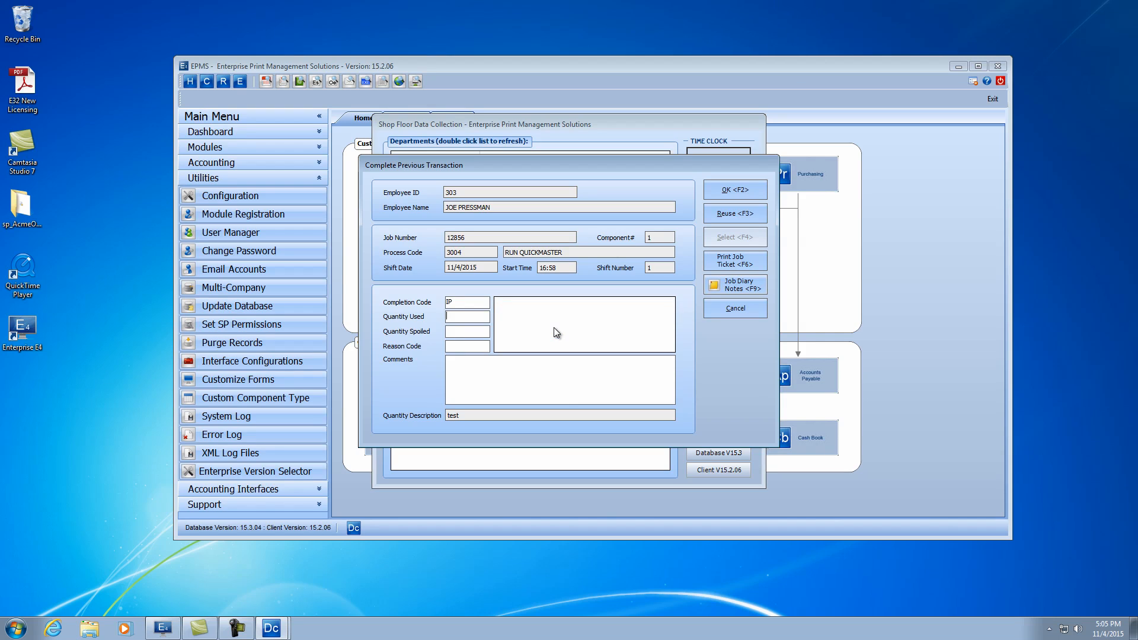
{"action": "left_click", "coordinate": [734, 188]}
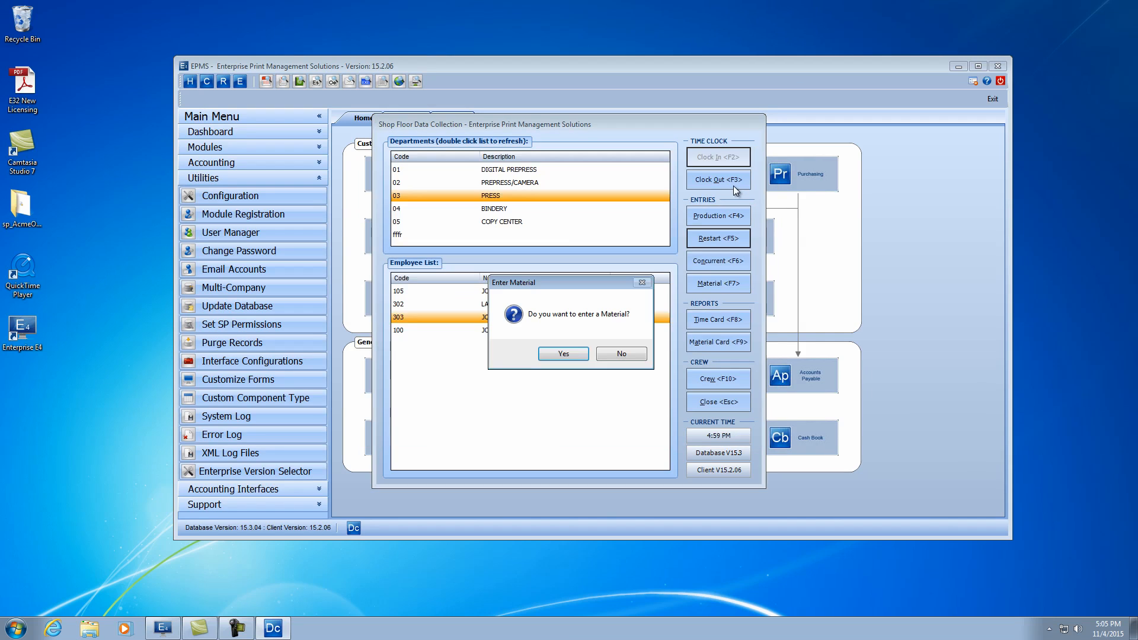
{"action": "left_click", "coordinate": [621, 354]}
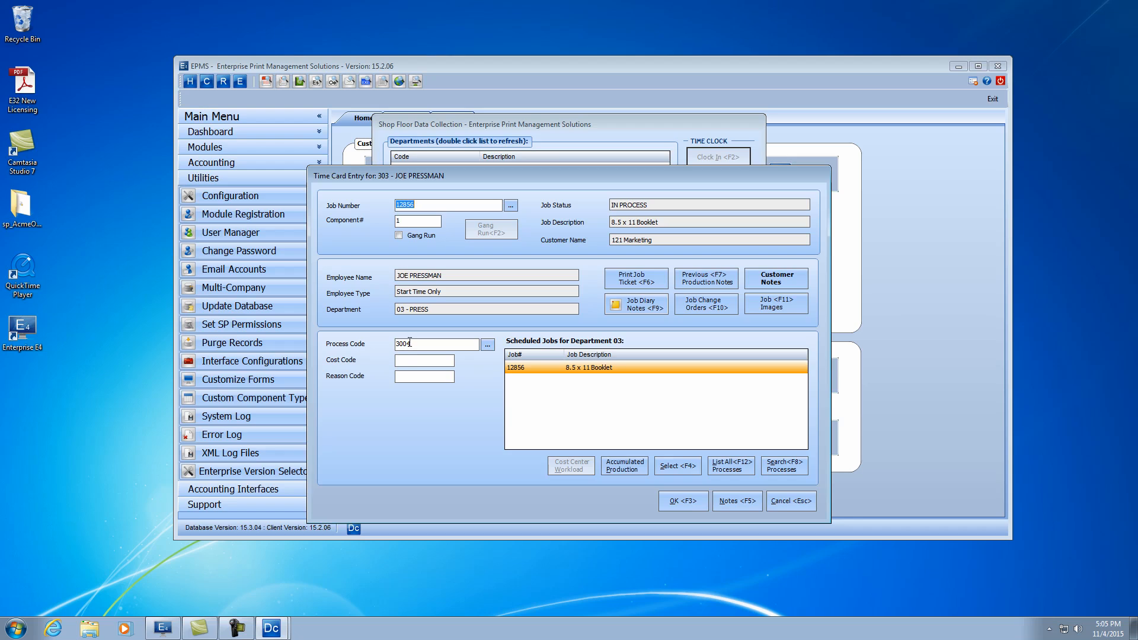
- Assign cost code 1 Normal Work to the restarted 3004 entry and save it
{"action": "left_click", "coordinate": [416, 361]}
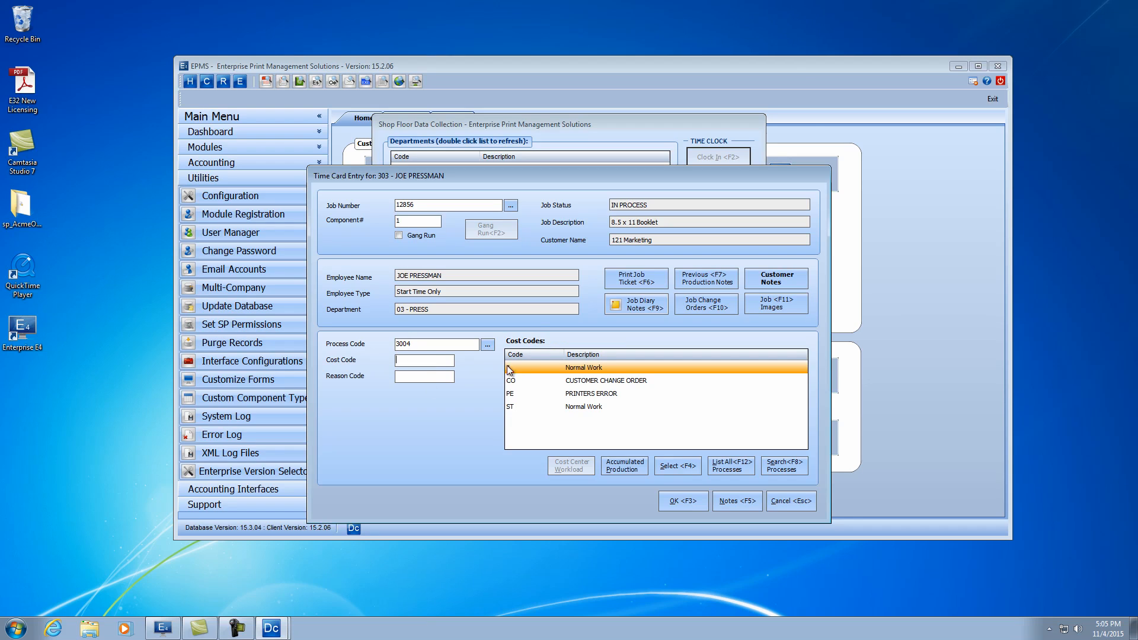
{"action": "double_click", "coordinate": [586, 366]}
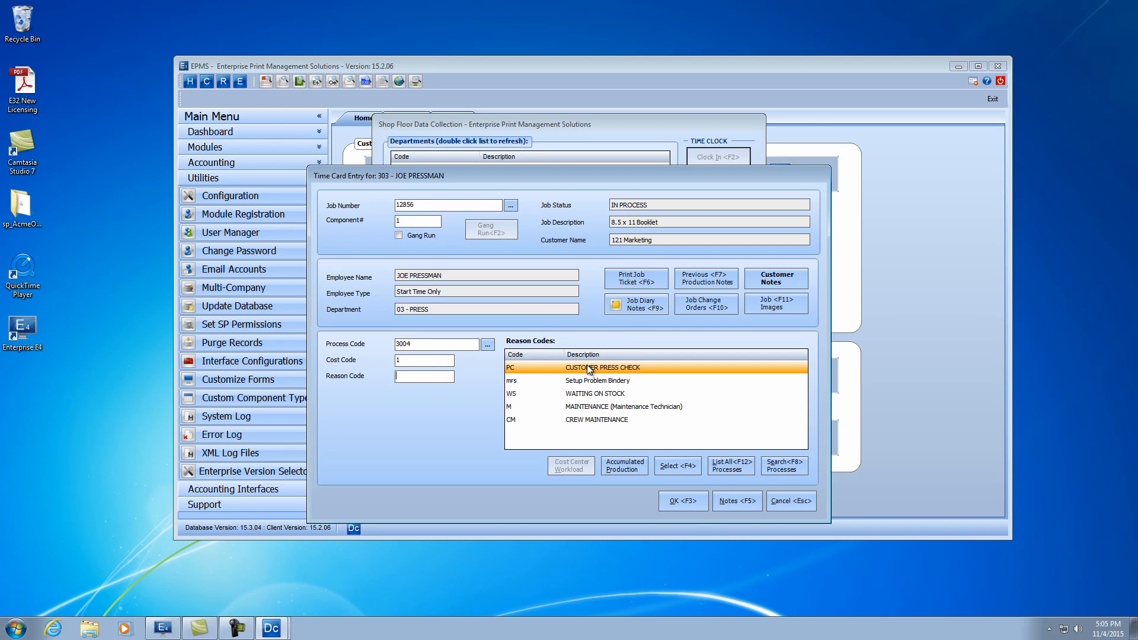
{"action": "left_click", "coordinate": [680, 496]}
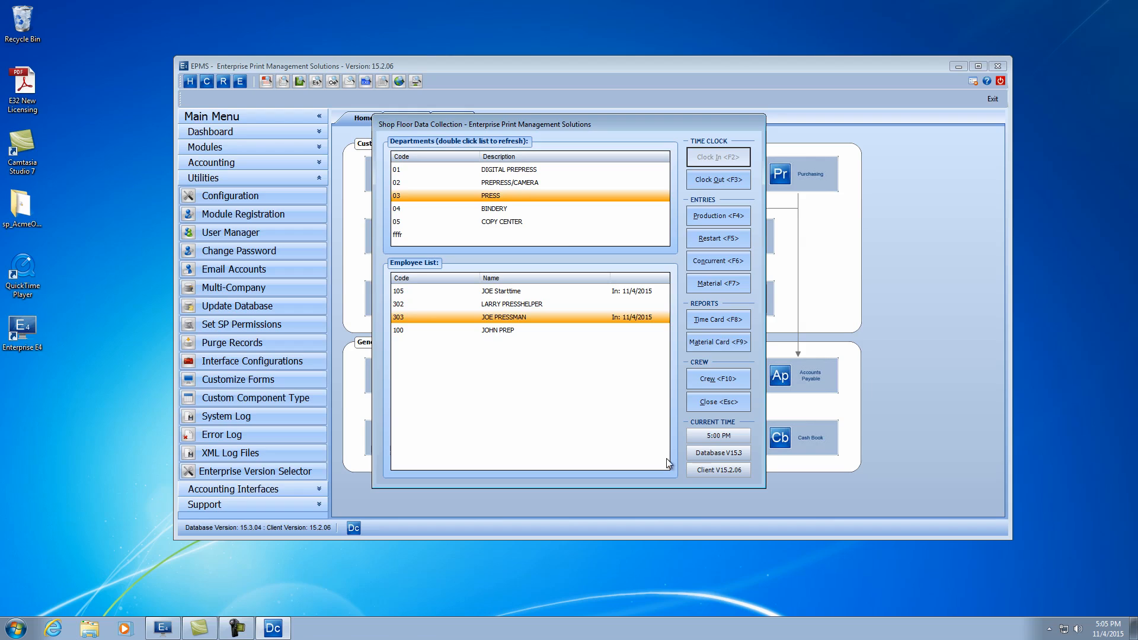
- Start a new production entry, completing the previous run as IP In Process without entering material
{"action": "left_click", "coordinate": [728, 217]}
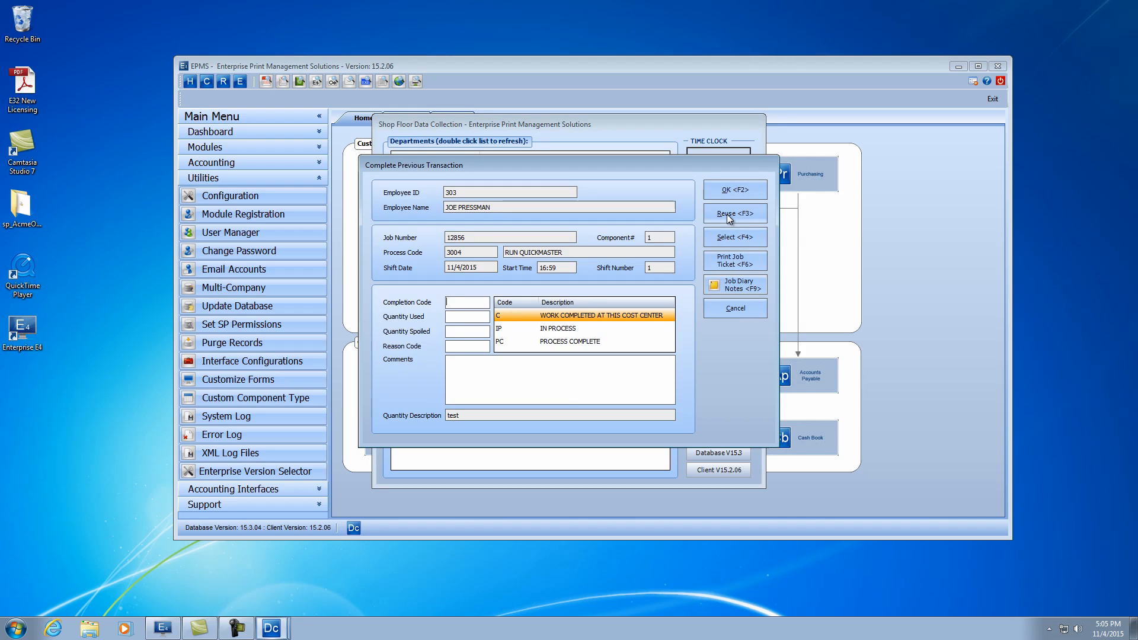
{"action": "double_click", "coordinate": [545, 329]}
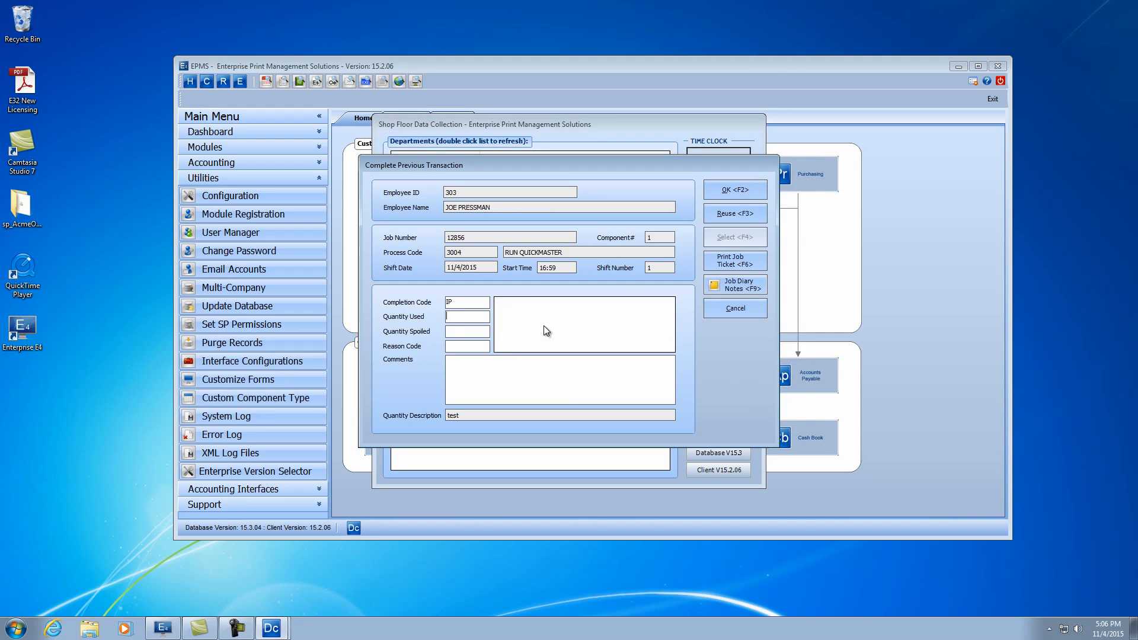
{"action": "left_click", "coordinate": [735, 191]}
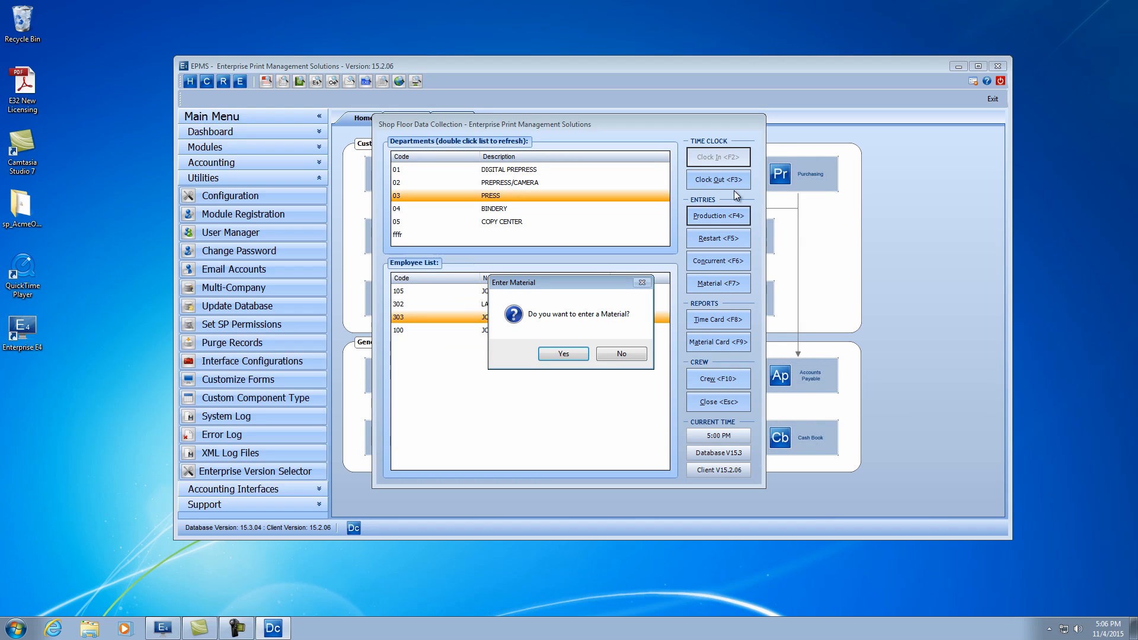
{"action": "left_click", "coordinate": [612, 352]}
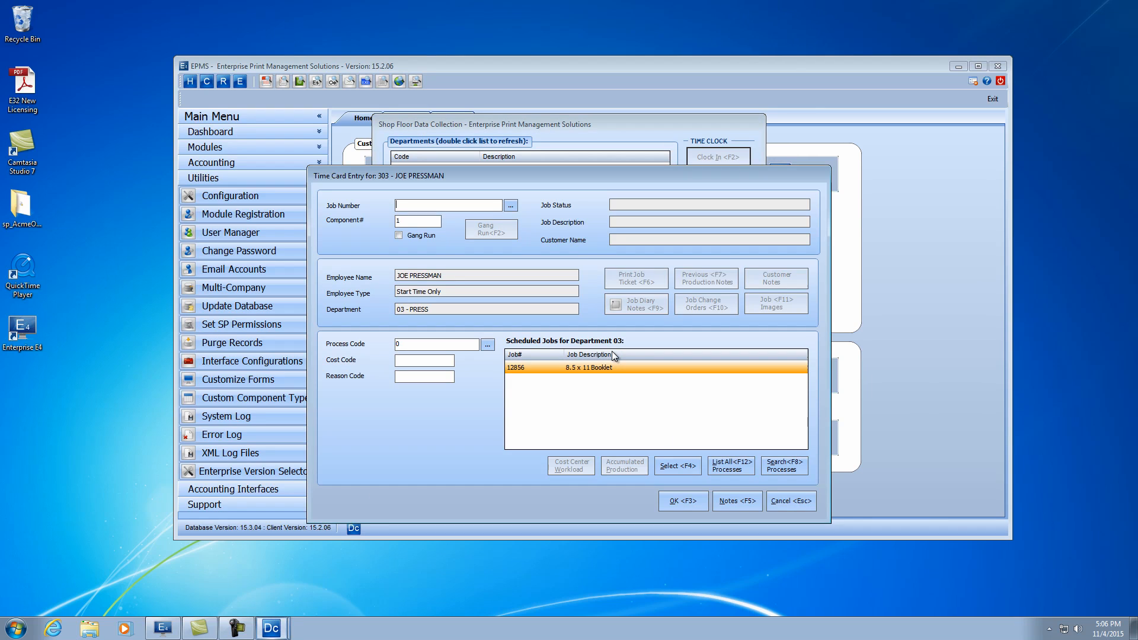
- List all department processes, choose 9925 Lunch with cost code 1 Normal Work, and save the entry
{"action": "left_click", "coordinate": [405, 349]}
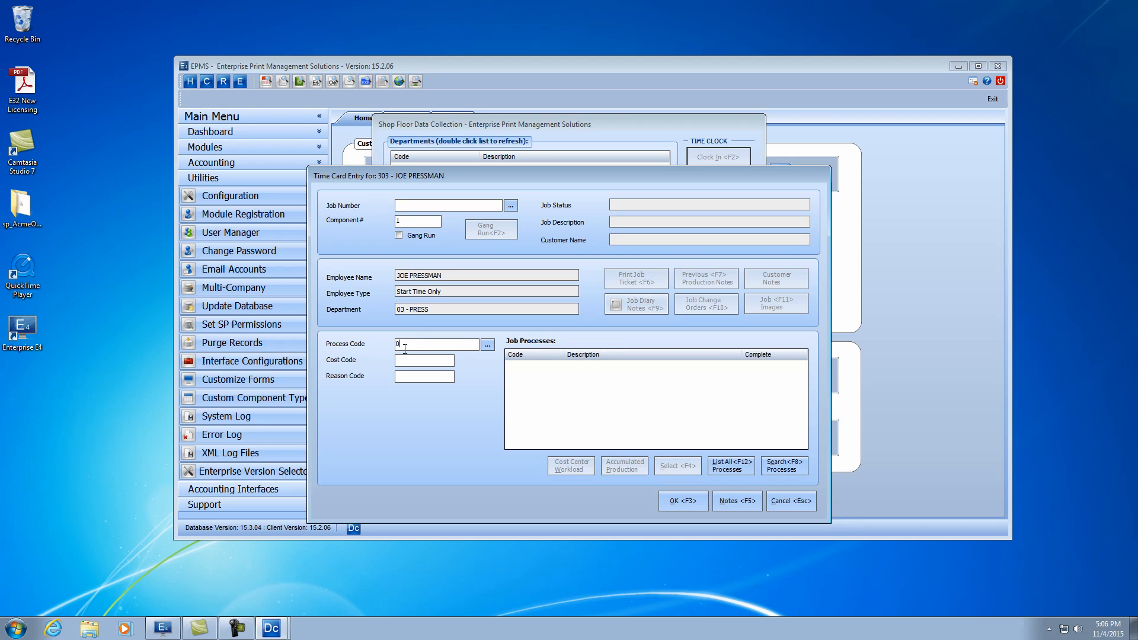
{"action": "left_click", "coordinate": [731, 467]}
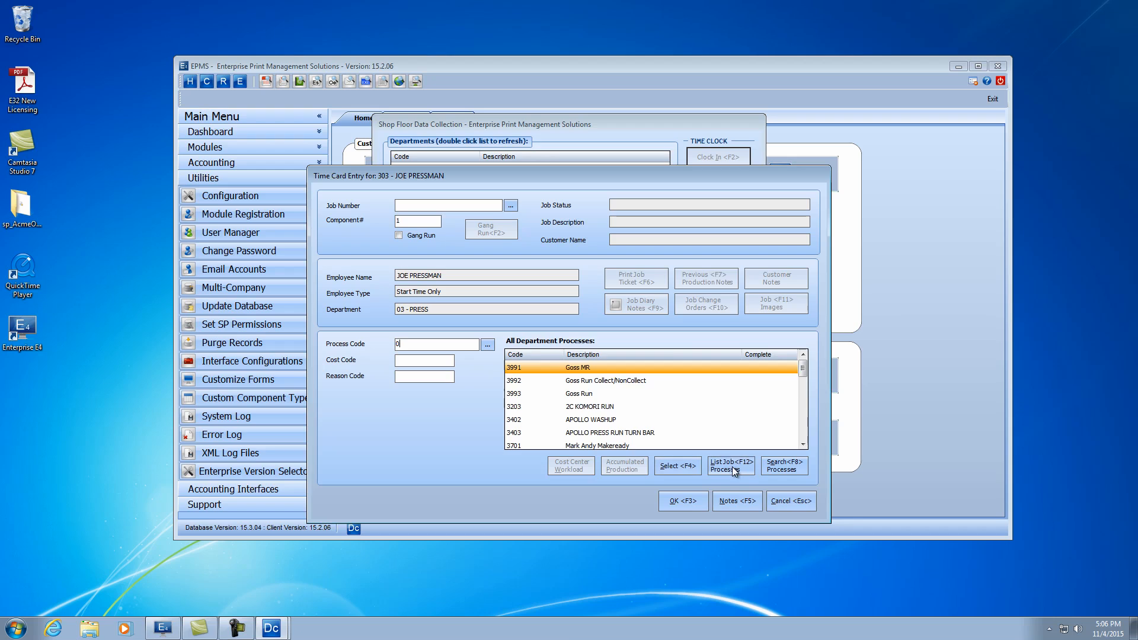
{"action": "left_click", "coordinate": [803, 424]}
{"action": "left_click", "coordinate": [803, 424]}
{"action": "left_click", "coordinate": [804, 424]}
{"action": "left_click", "coordinate": [567, 444]}
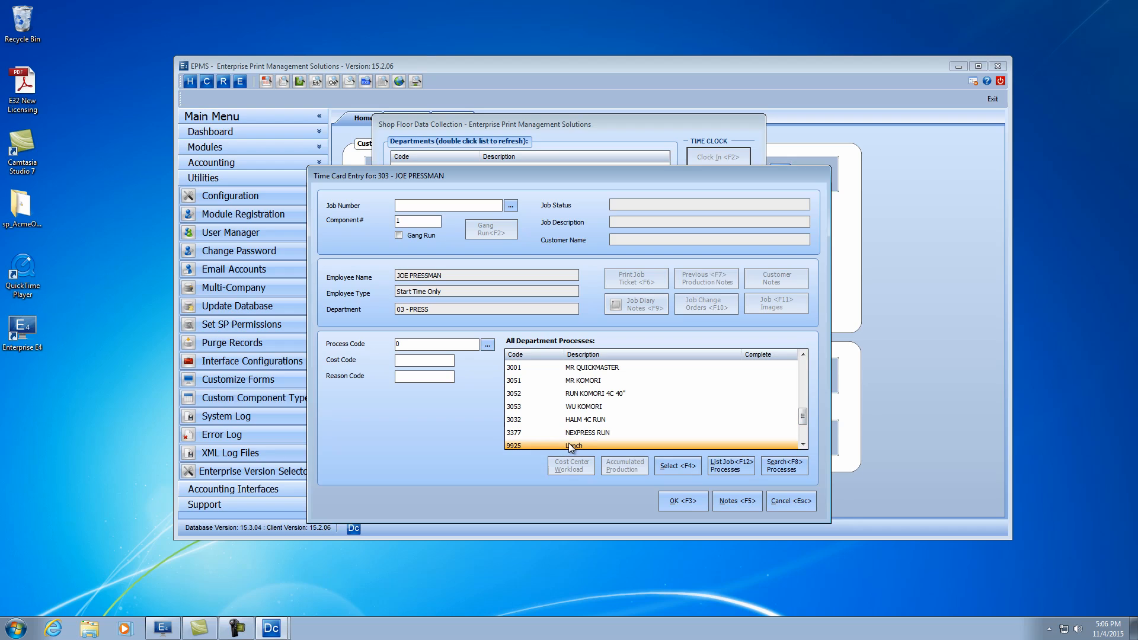
{"action": "double_click", "coordinate": [568, 445]}
{"action": "double_click", "coordinate": [588, 371]}
{"action": "left_click", "coordinate": [685, 501]}
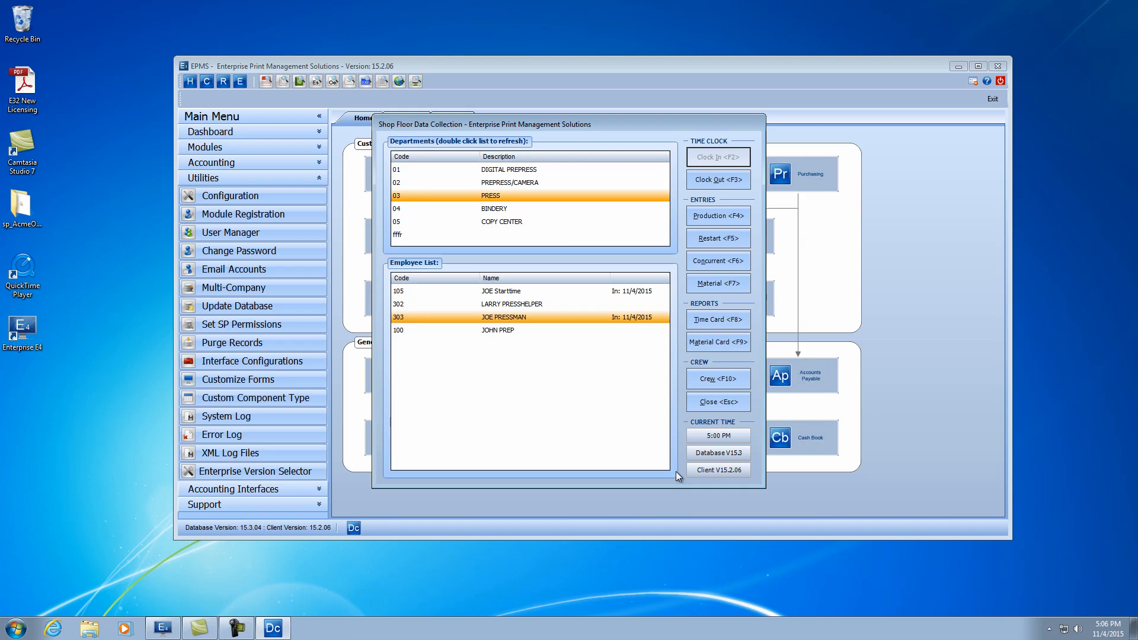
- Restart the press employee's most recent in-process 3004 RUN QUICKMASTER entry
{"action": "left_click", "coordinate": [724, 240]}
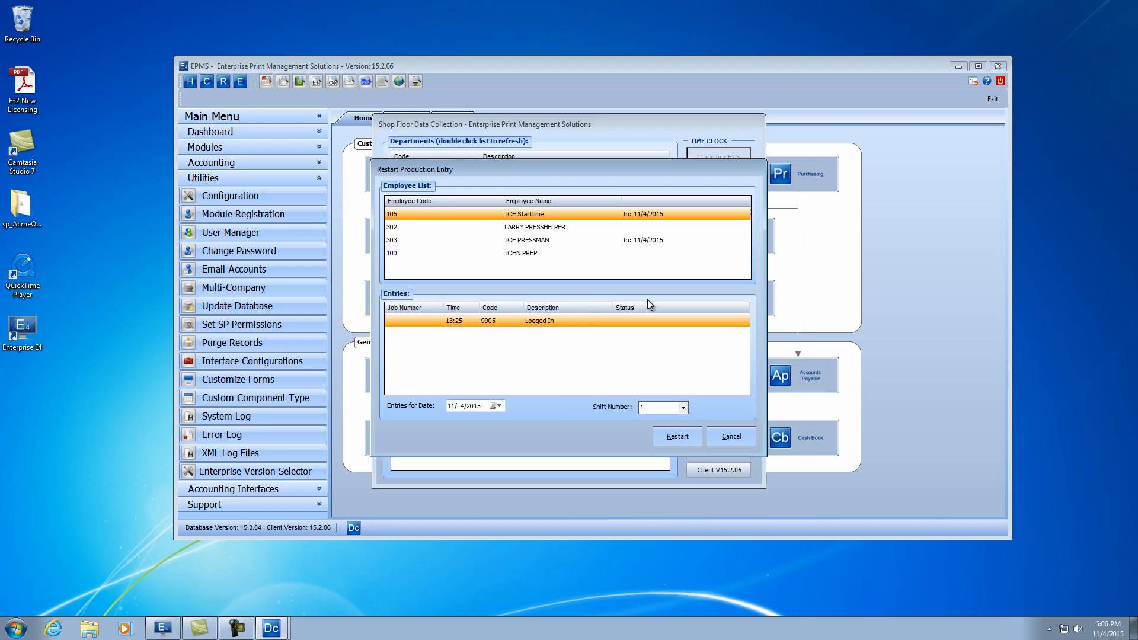
{"action": "left_click", "coordinate": [507, 241]}
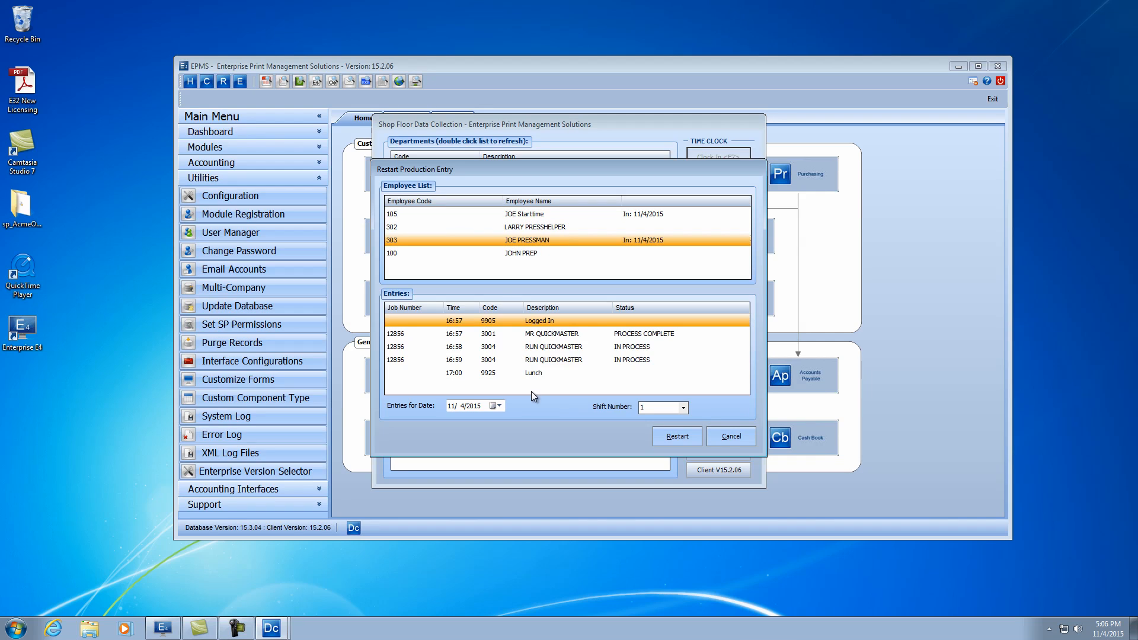
{"action": "left_click", "coordinate": [547, 361]}
{"action": "left_click", "coordinate": [681, 435]}
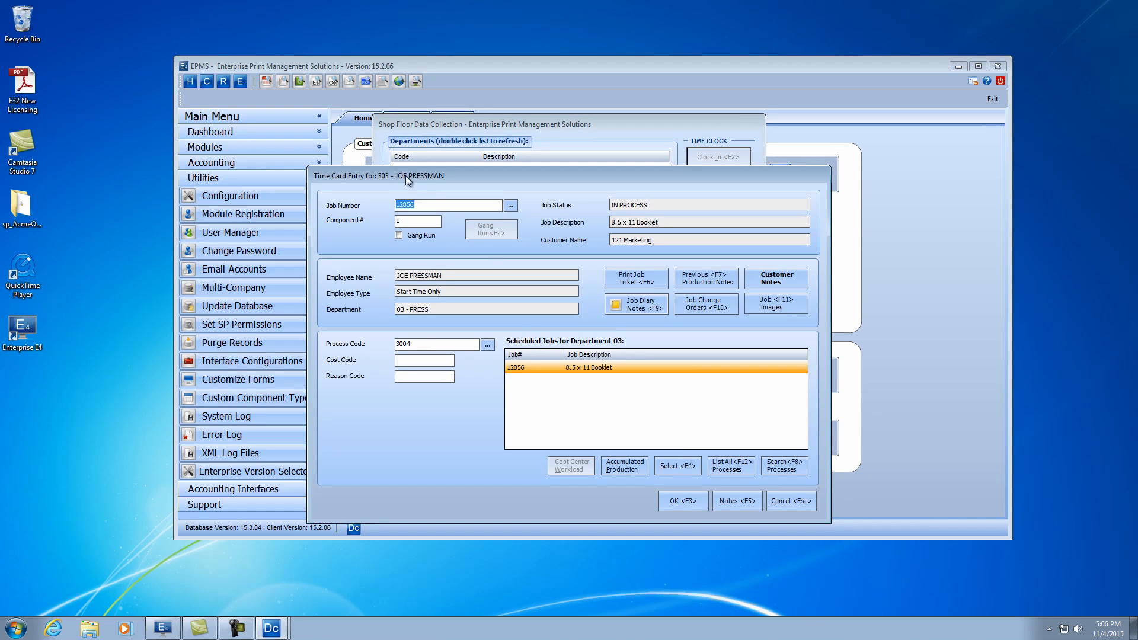
- Assign cost code 1 Normal Work to the restarted entry and save it
{"action": "left_click", "coordinate": [427, 360]}
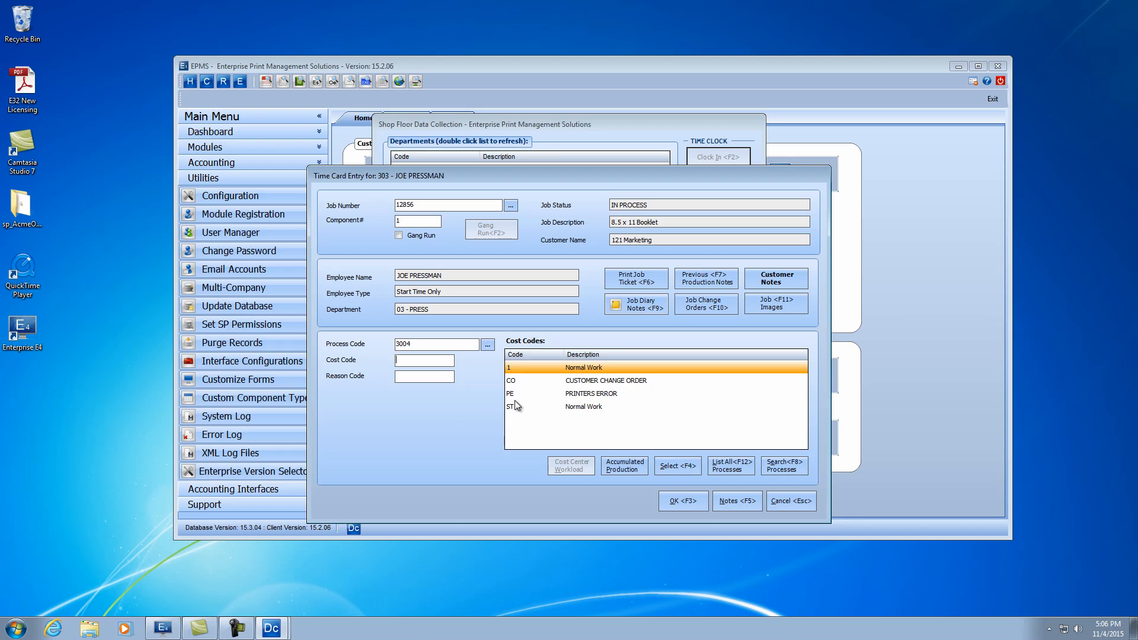
{"action": "double_click", "coordinate": [577, 368]}
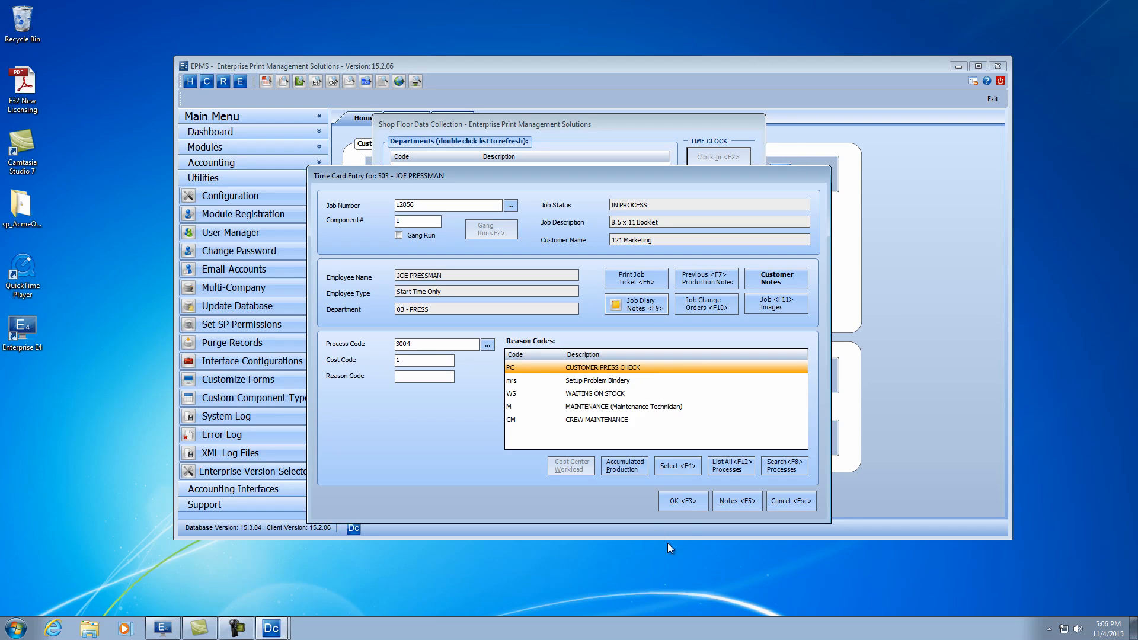
{"action": "left_click", "coordinate": [680, 501]}
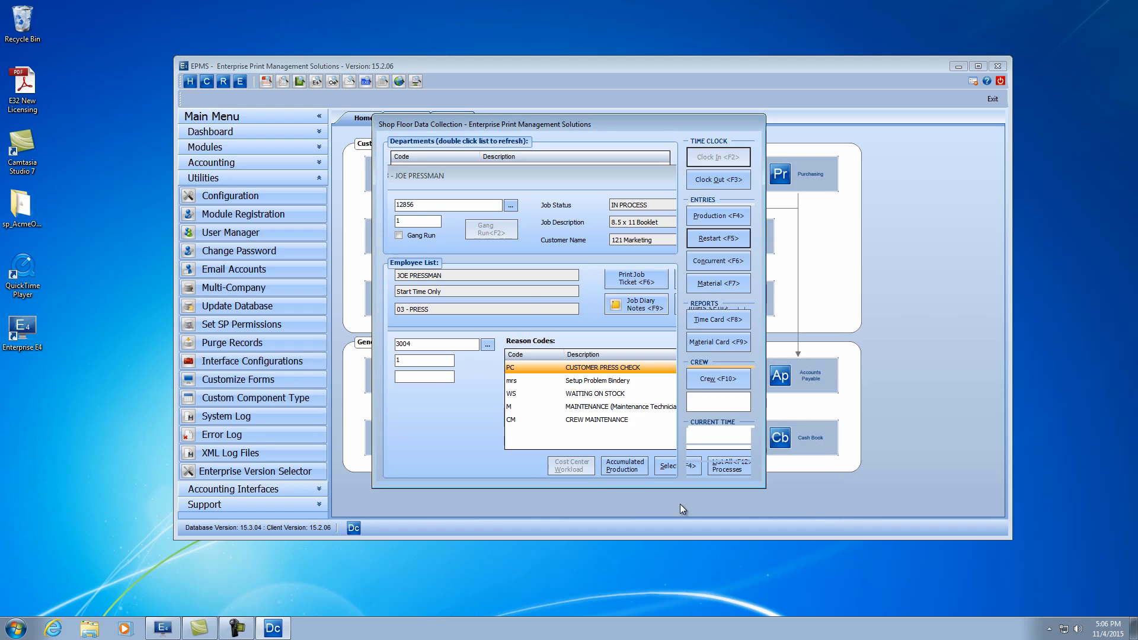